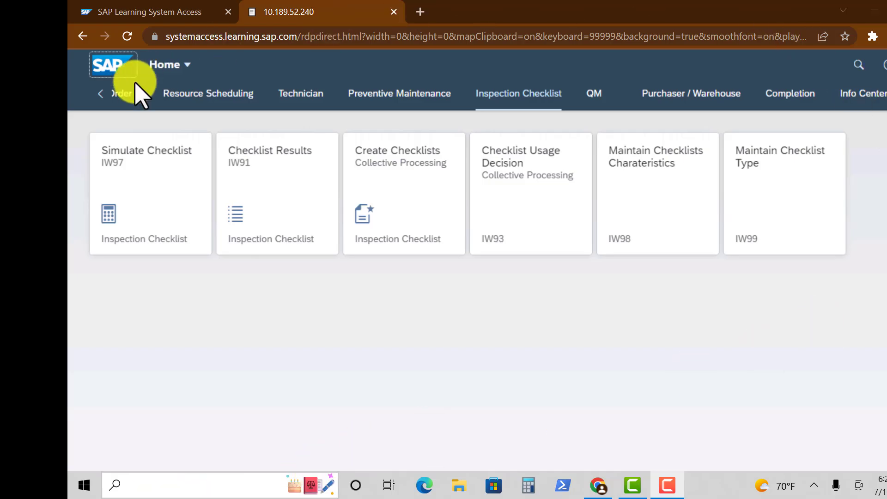
Step: Open Home Page Apps in the app finder and list the Organization group's apps
click(162, 64)
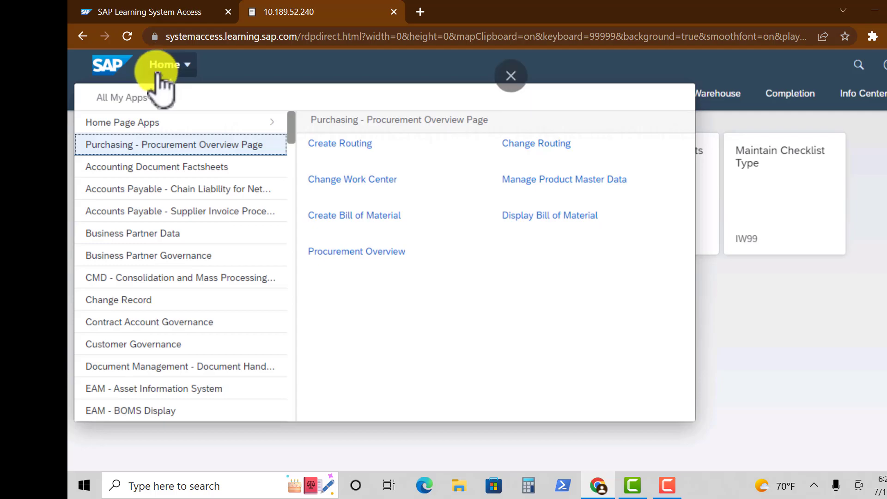
click(113, 124)
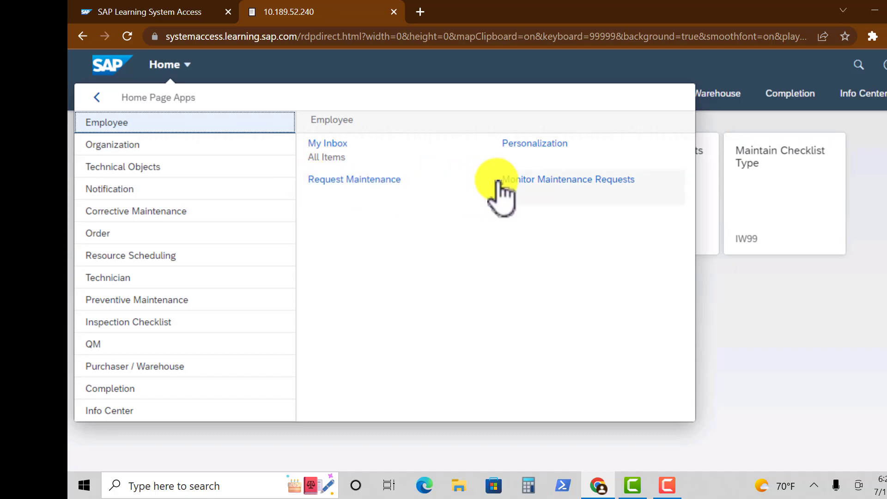
click(139, 148)
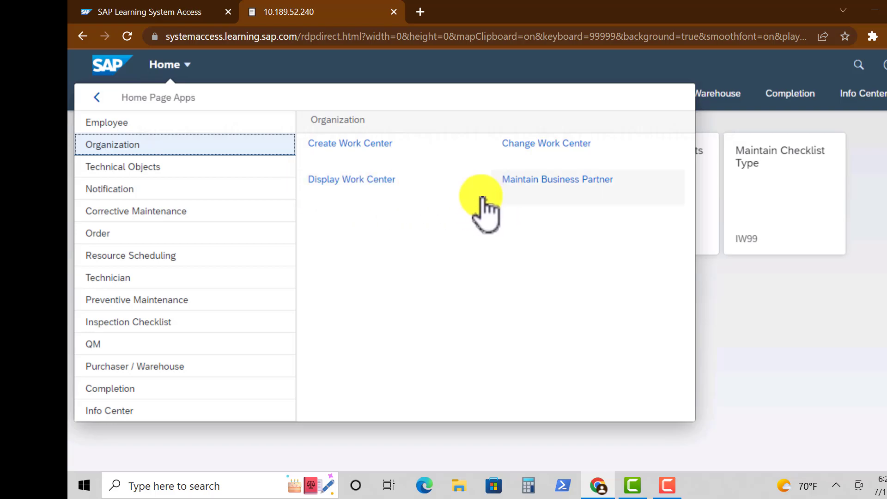
Step: Browse the Technical Objects, Notification, Corrective Maintenance, Order, Resource Scheduling and Technician app groups
click(131, 170)
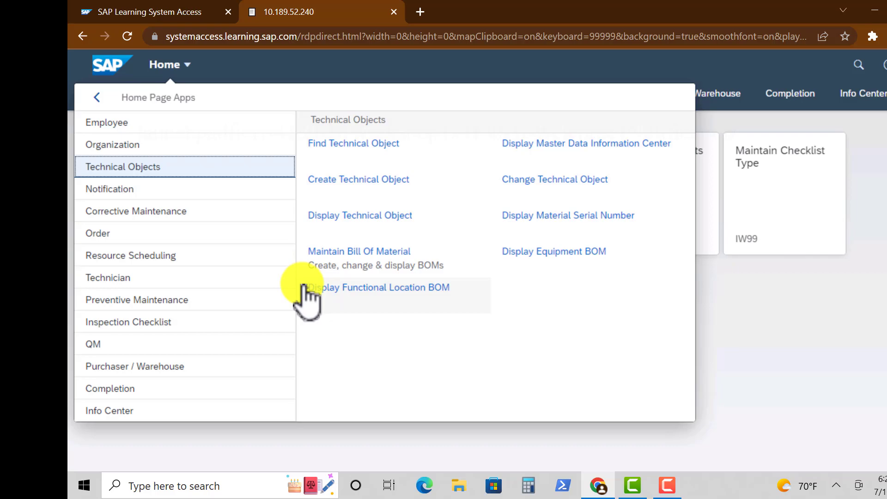
click(116, 196)
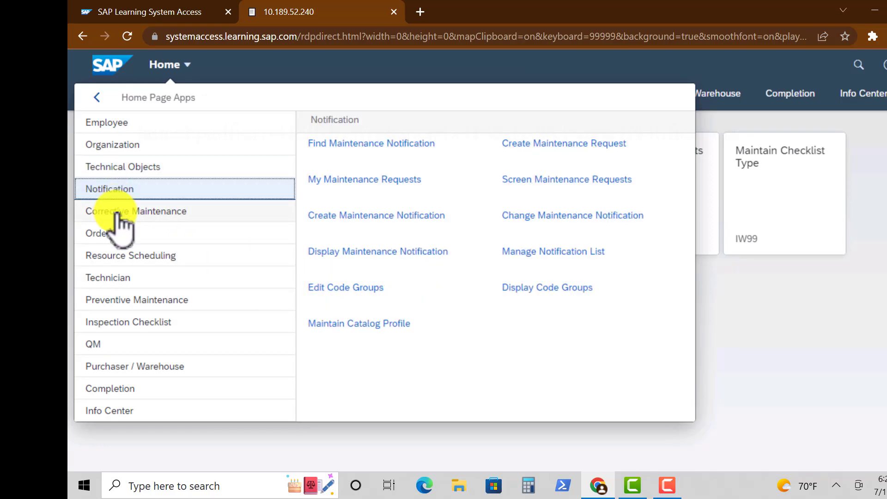
click(119, 214)
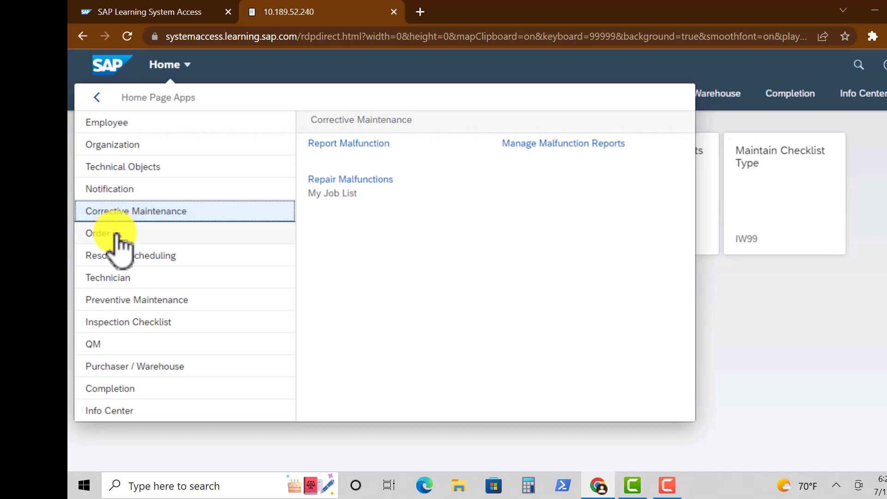
click(118, 235)
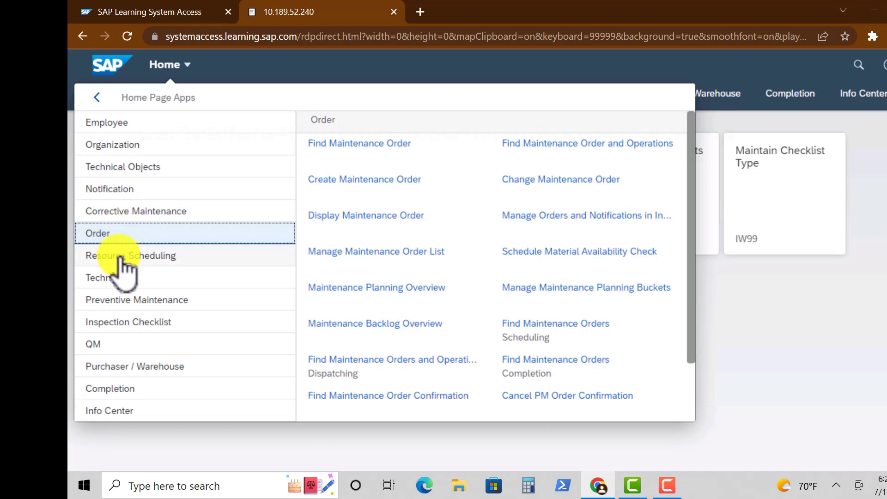
click(119, 257)
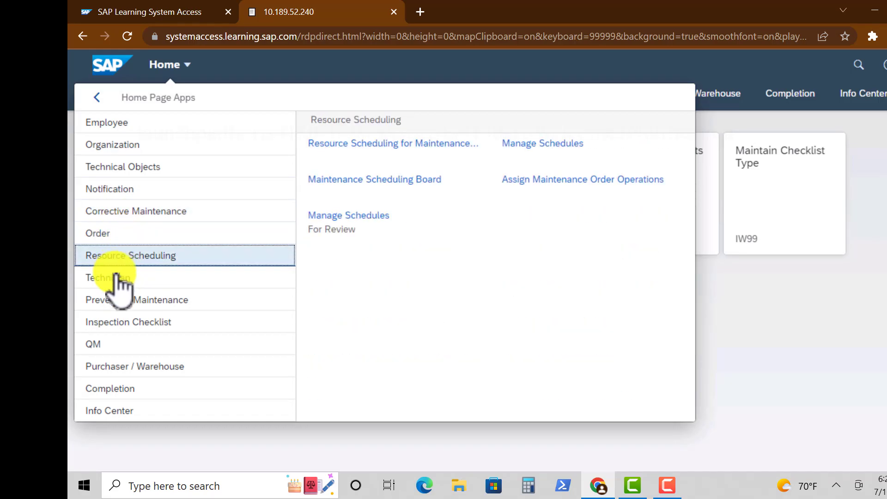
click(115, 278)
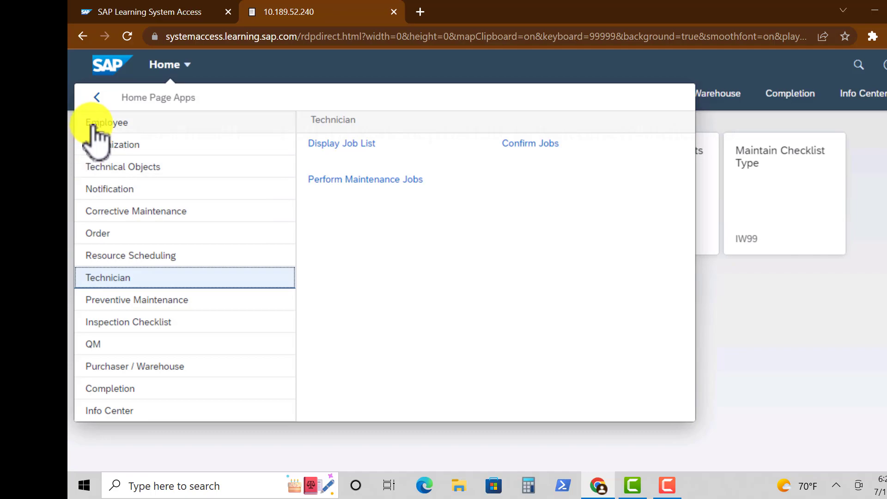
Step: Return home and display the Employee tiles such as My Inbox and Request Maintenance
click(111, 70)
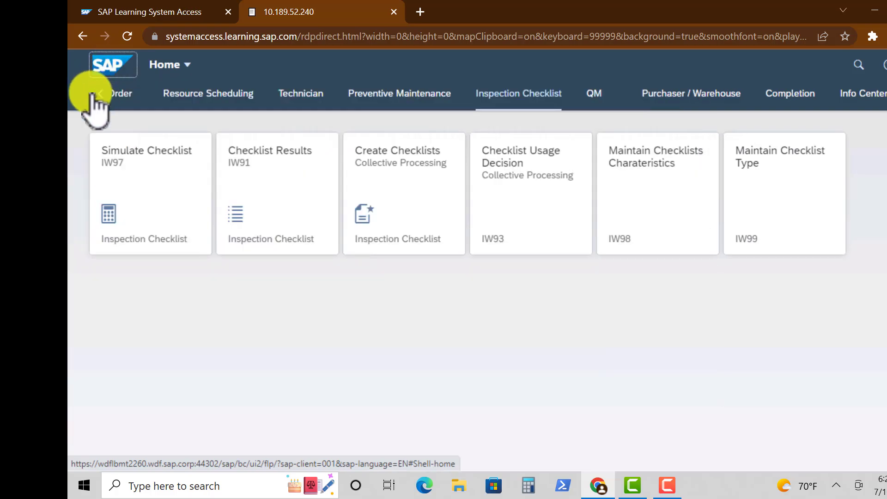
click(97, 95)
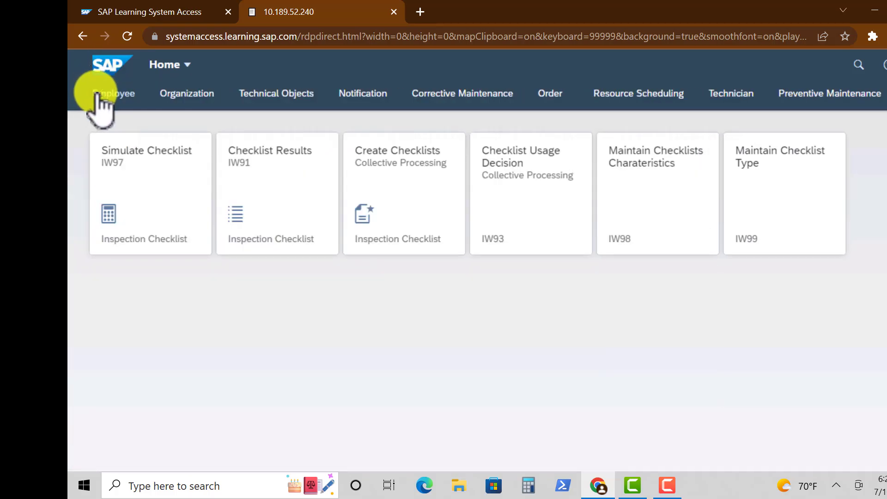
click(105, 97)
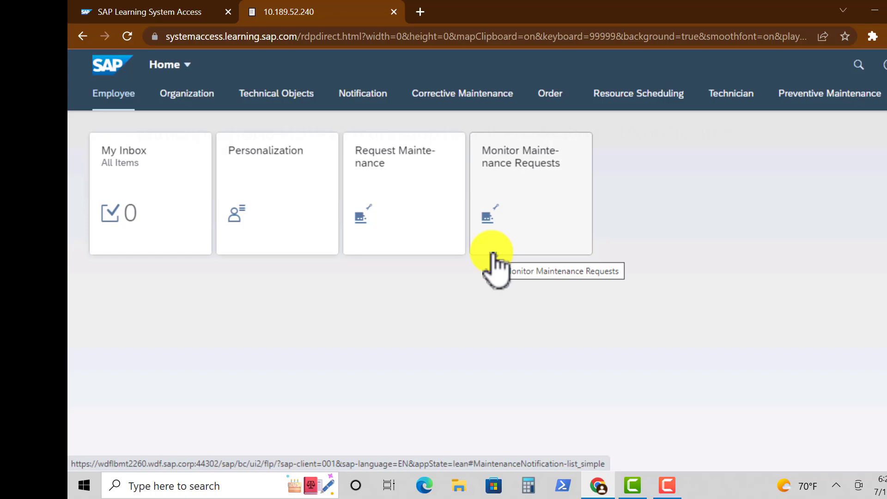
Step: Display the Organization tiles: Create, Change, Display Work Center and Maintain Business Partner
click(187, 93)
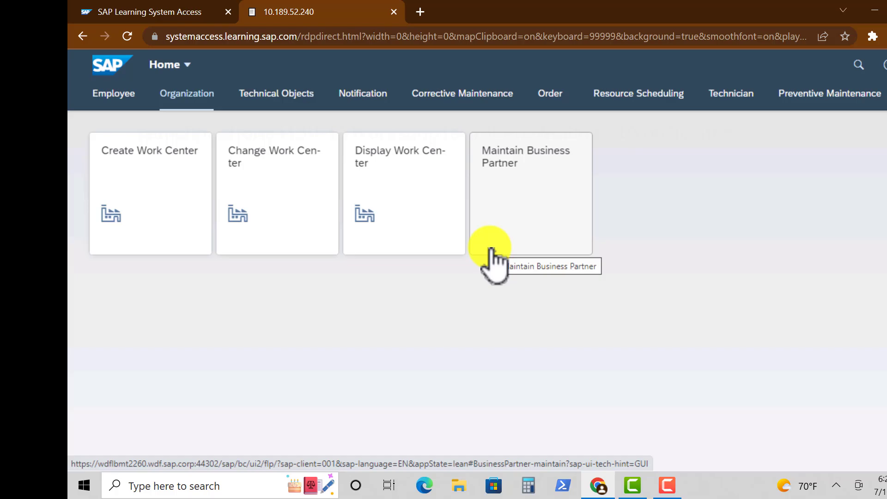
Step: View the nine Technical Objects tiles, then move on to the Notification group
click(259, 97)
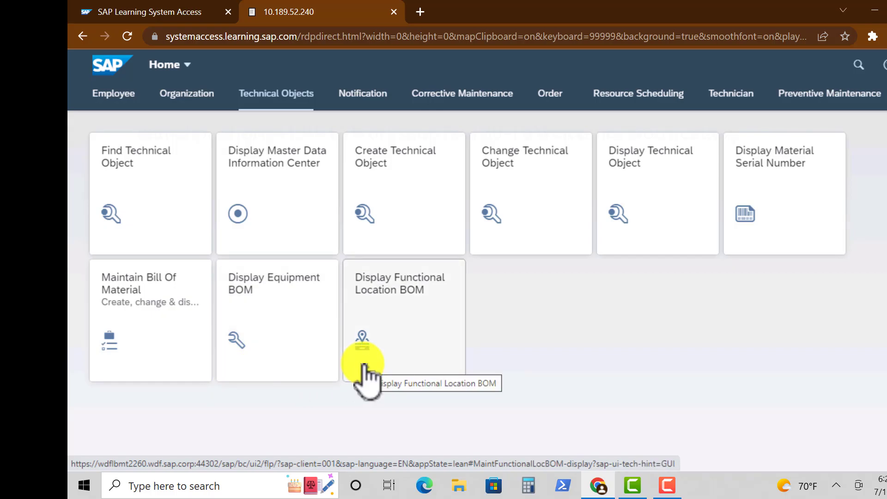
click(365, 97)
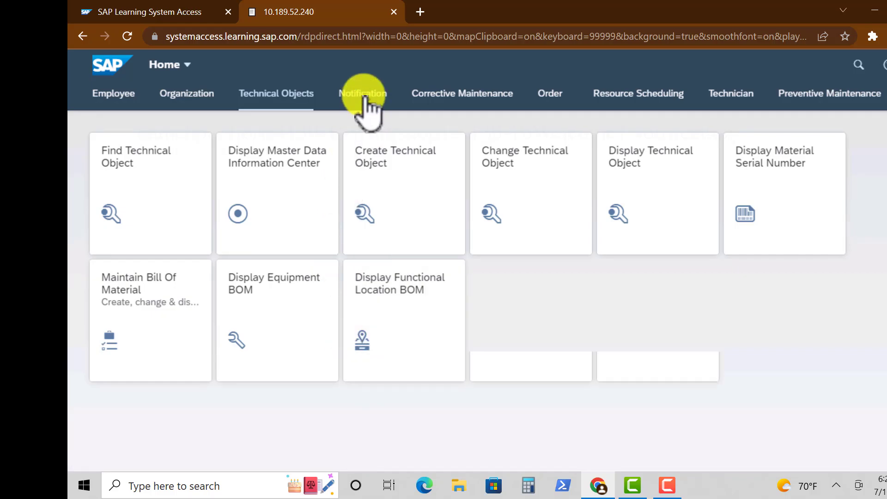
Step: Look over the Notification tiles, such as Create Maintenance Request
click(113, 244)
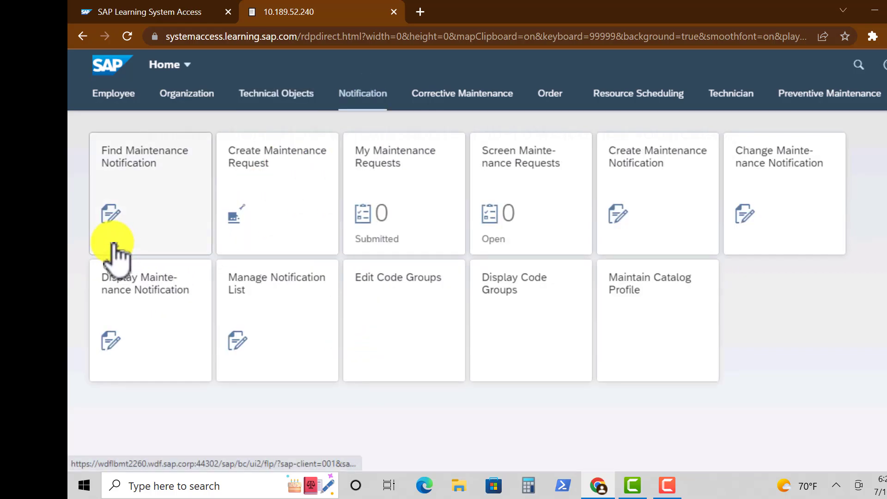
click(249, 240)
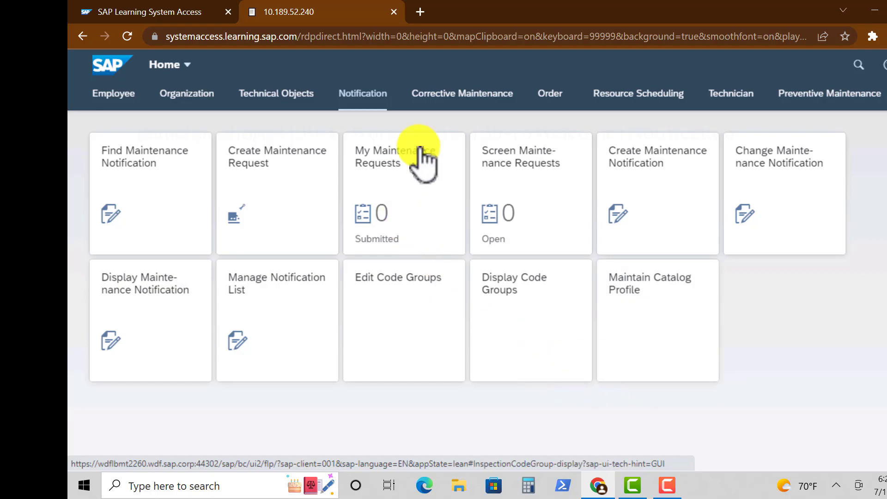
Step: View the Corrective Maintenance tiles with 19 malfunction reports, then move to the Order group
click(441, 94)
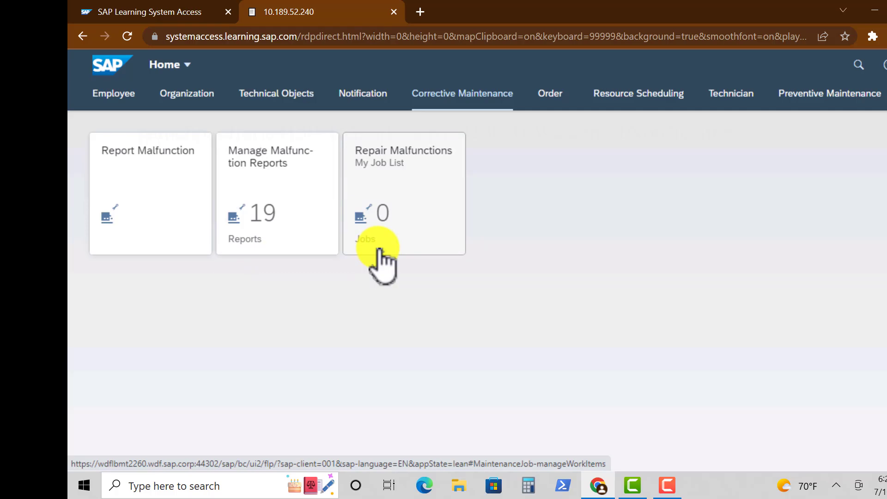
click(547, 94)
Step: Scroll through the Order group's maintenance order tiles, then display the five Resource Scheduling tiles
click(94, 148)
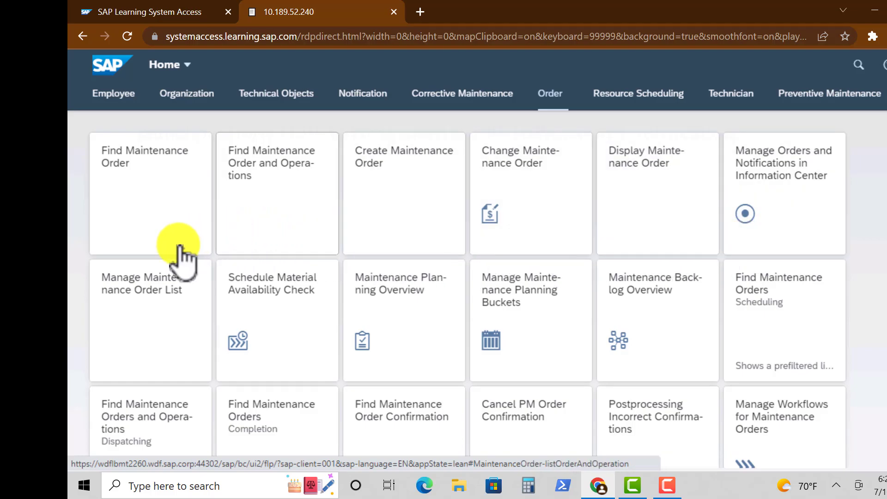
scroll(175, 250, down, 4)
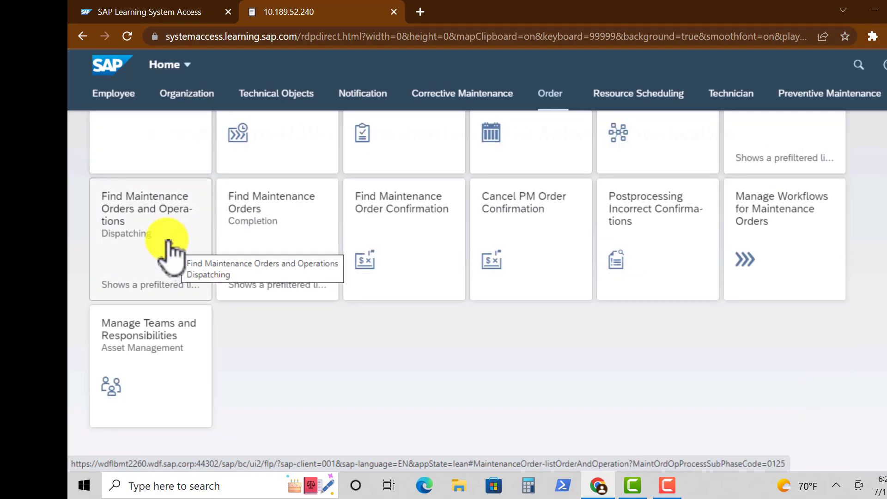
scroll(169, 250, up, 4)
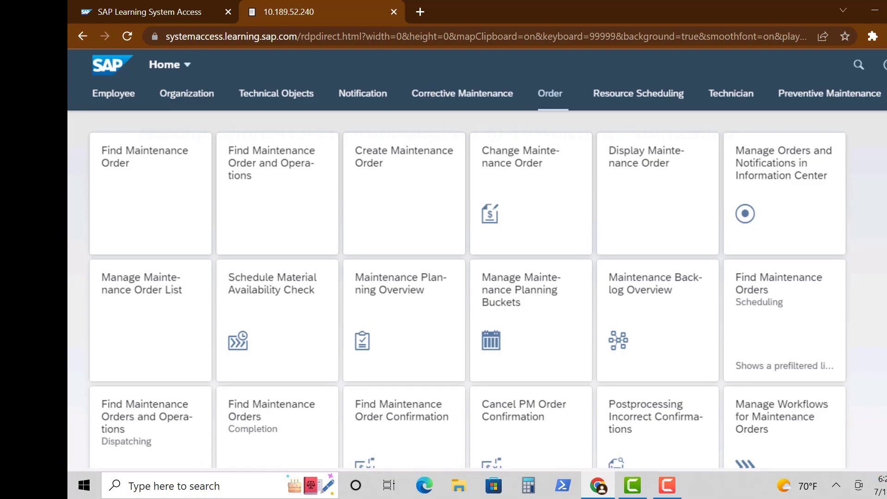
scroll(467, 289, down, 5)
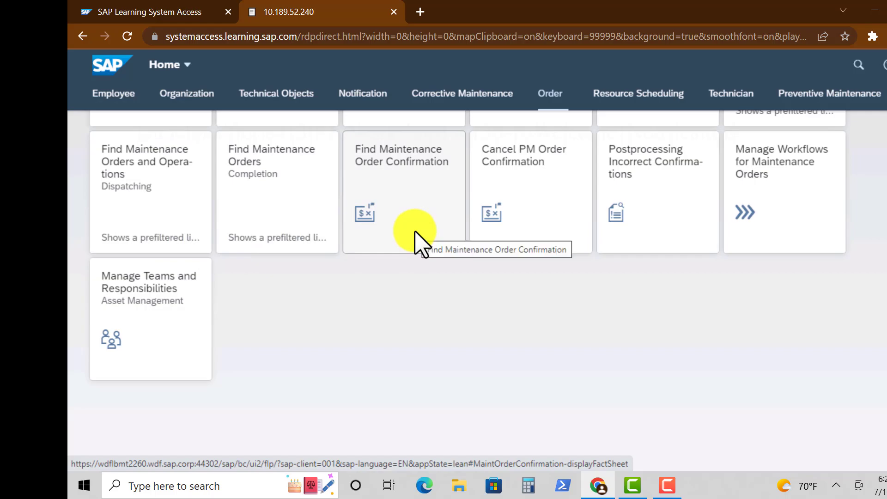
scroll(188, 340, up, 4)
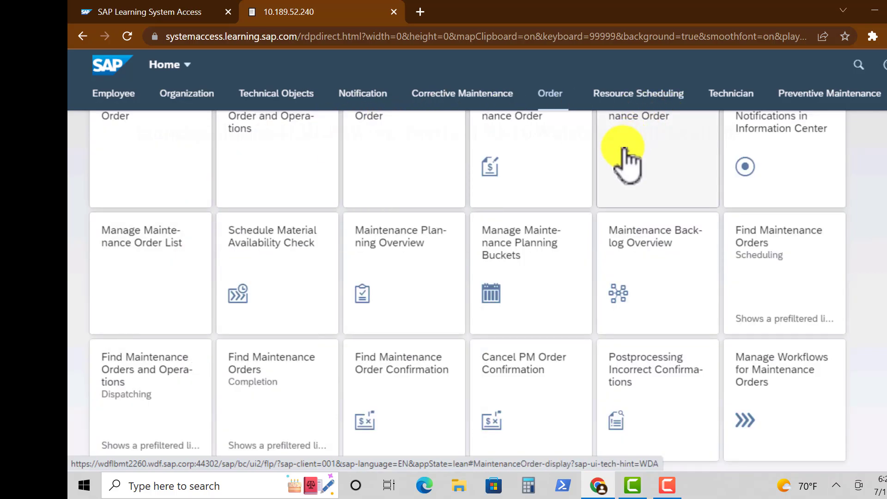
click(646, 98)
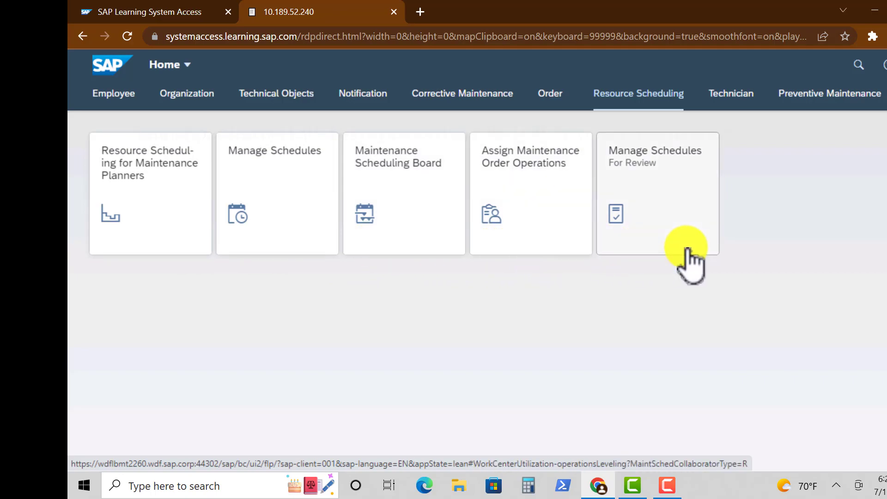
click(731, 94)
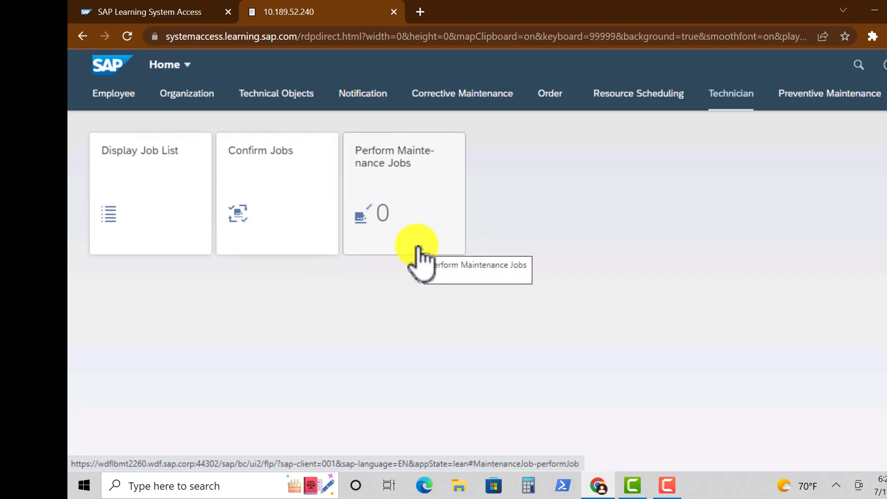
Step: Browse the Preventive Maintenance tiles and reveal later groups like Inspection Checklist, QM and Completion
click(847, 97)
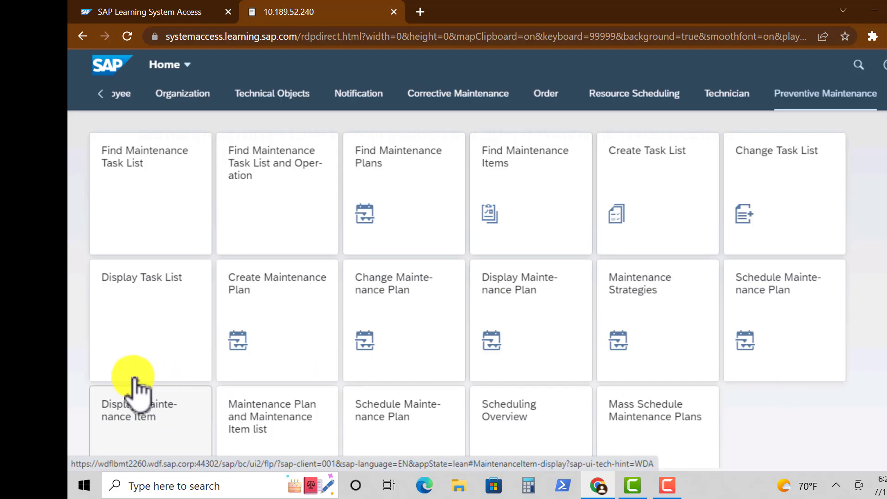
scroll(177, 427, down, 3)
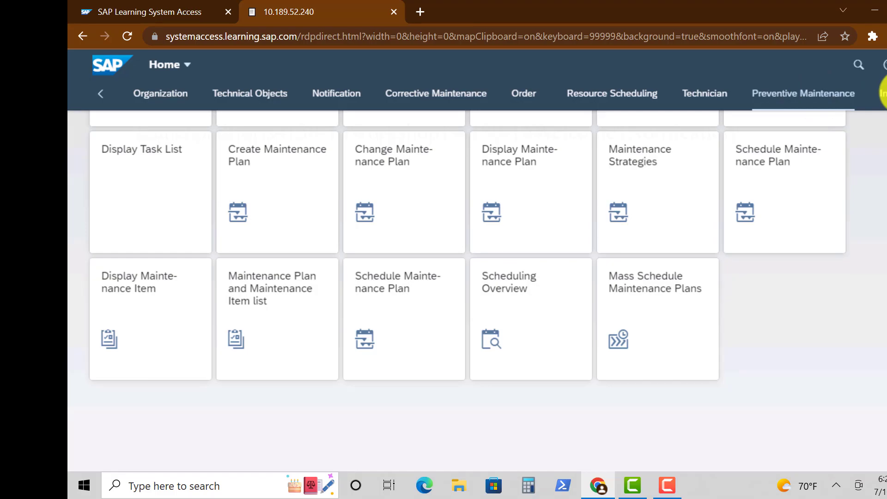
click(884, 93)
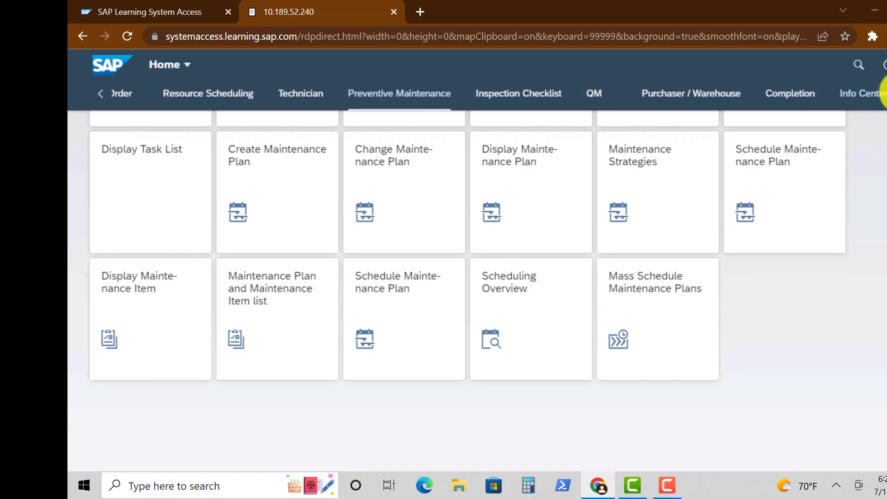
Step: Display the six Inspection Checklist tiles, from Simulate Checklist IW97 to Maintain Checklist Type IW99
click(523, 107)
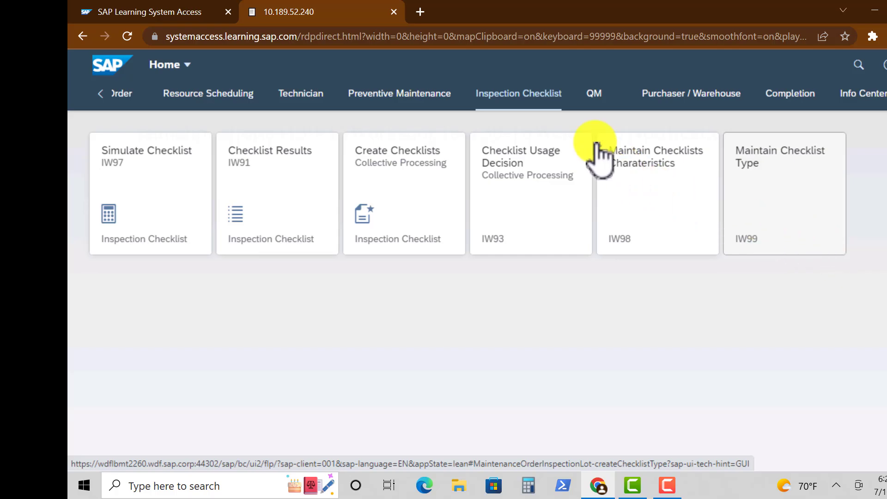
Step: Switch to the QM group to show its four inspection tiles, including Inspection Lot Analytics
click(595, 94)
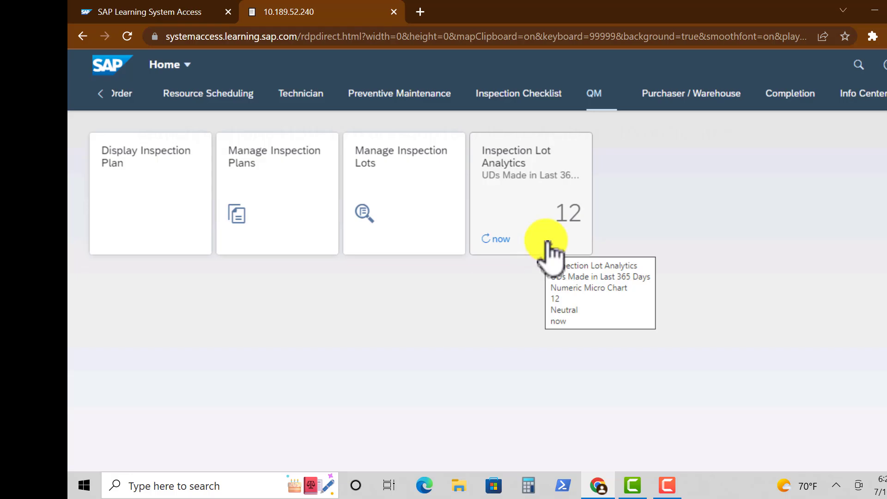
Step: Show the Purchaser / Warehouse group's seven tiles and check the Manage Service Entry Sheets link options
click(706, 95)
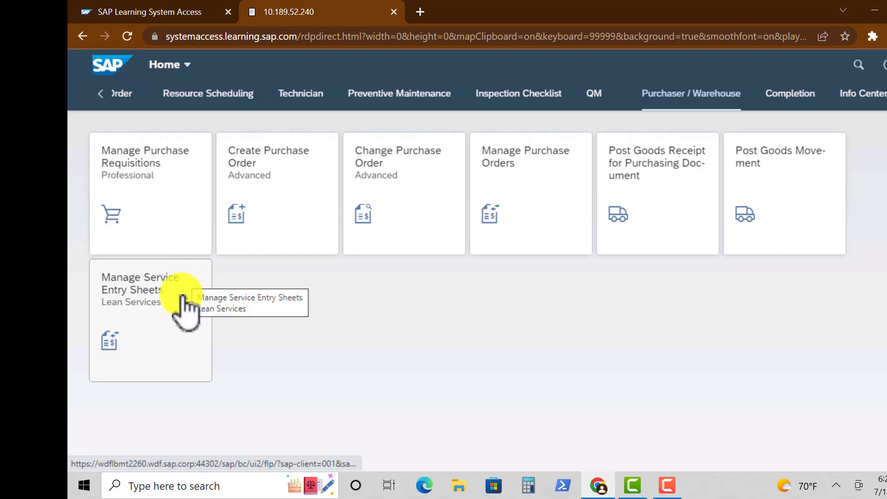
right_click(175, 344)
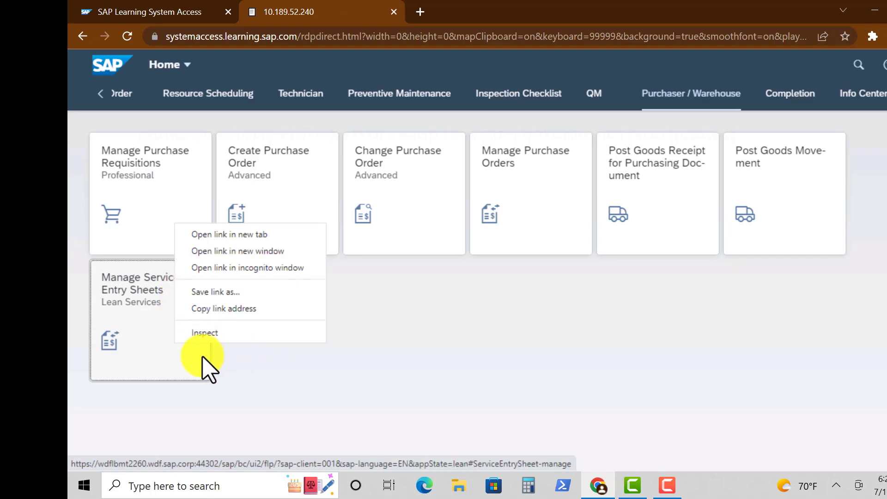
click(257, 357)
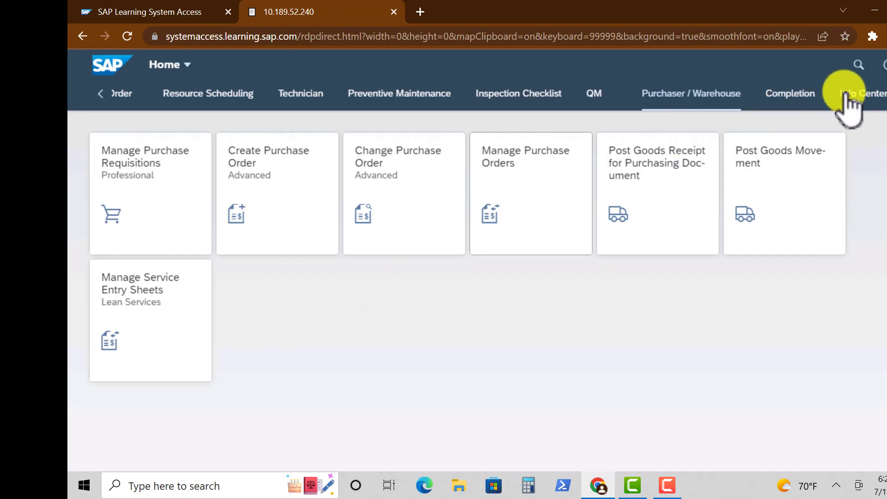
Step: Browse the Completion group's apps, then display the Info Center group's four analysis tiles
click(803, 101)
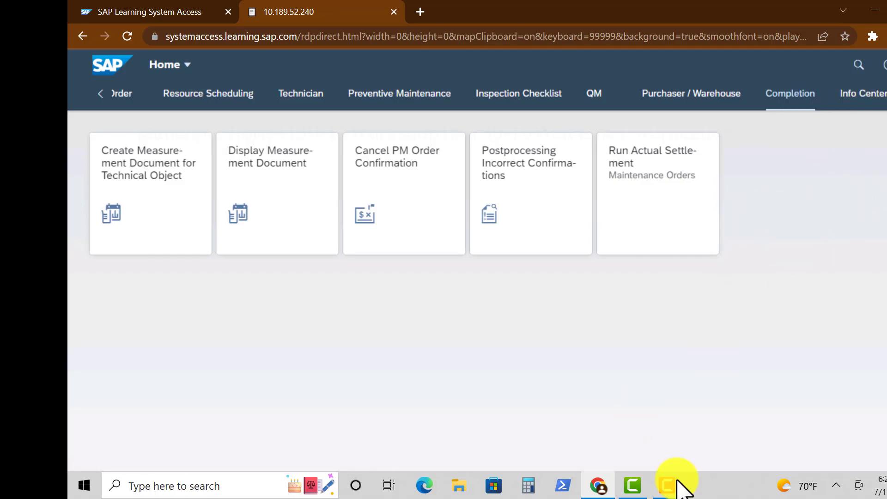
click(854, 95)
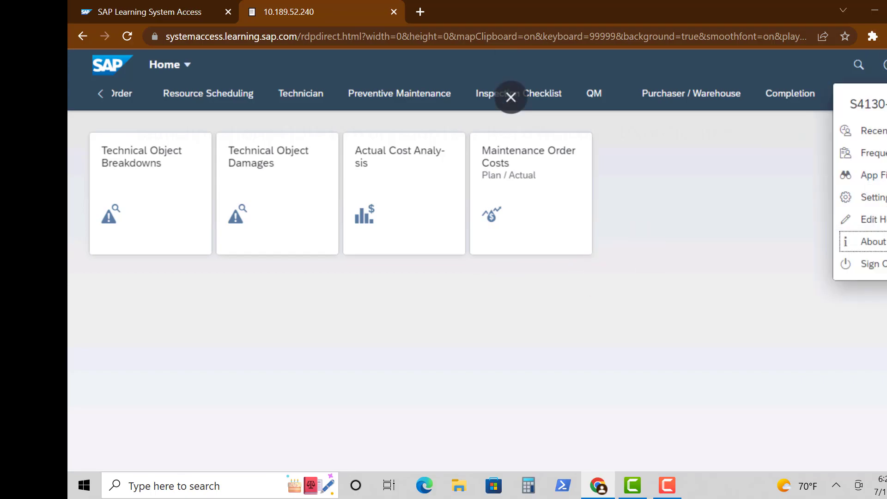
Step: Glance at Recent Activities and the full group list, then bring up the user actions menu
click(880, 131)
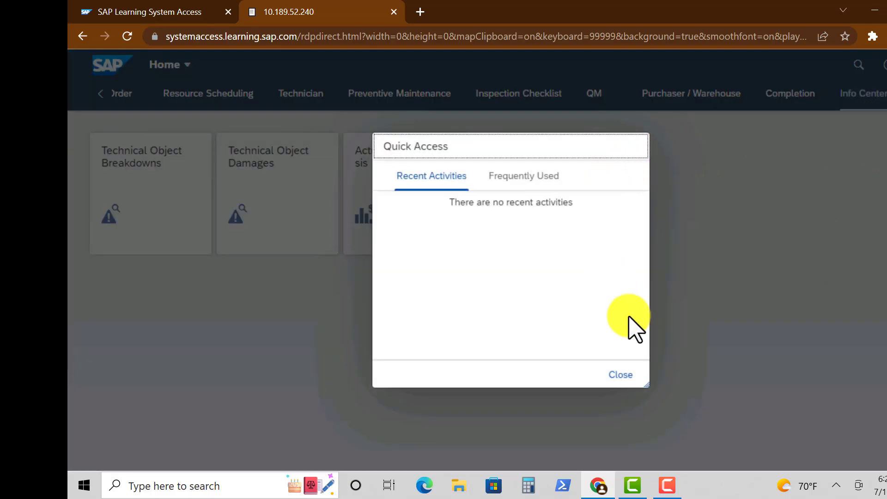
click(626, 375)
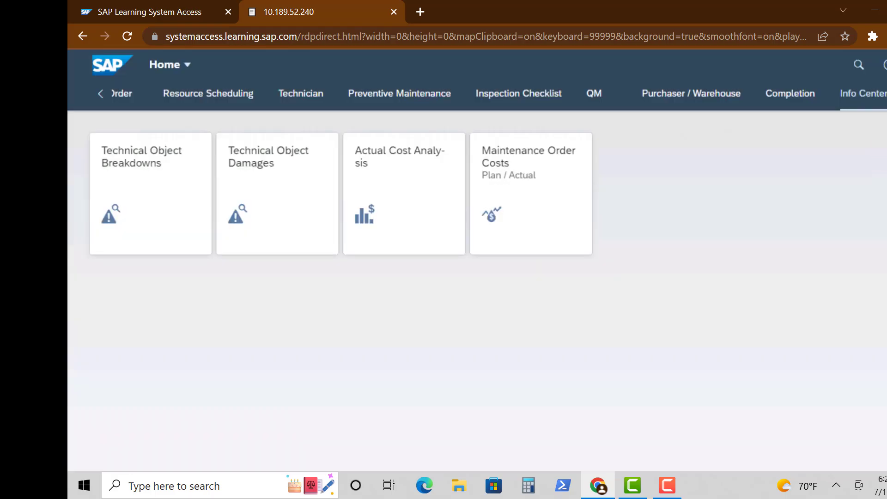
click(884, 93)
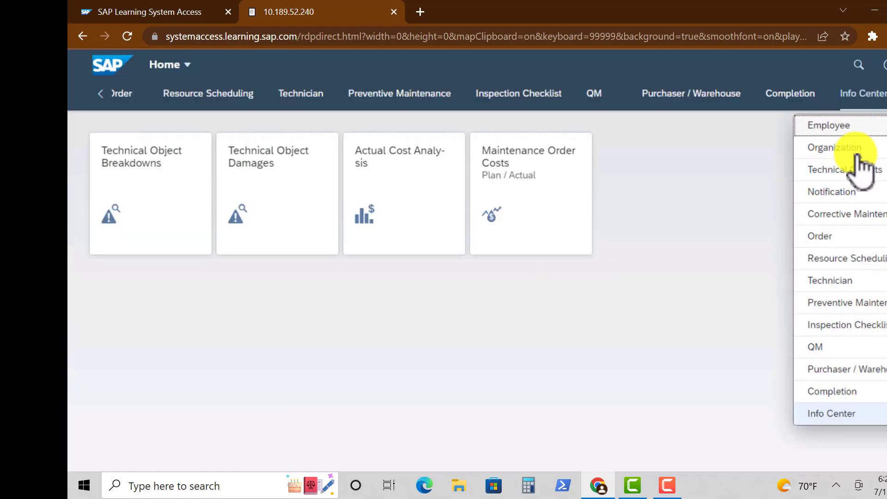
click(883, 65)
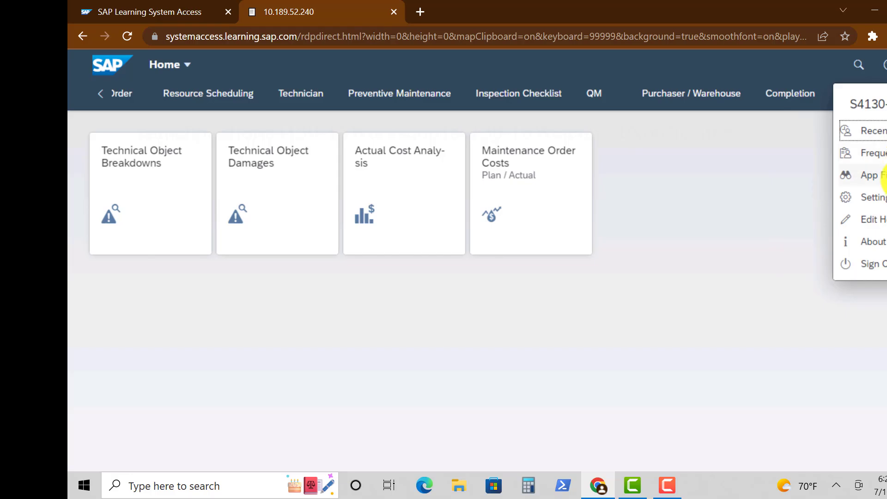
Step: Browse the Appearance theme list in Settings and cancel, keeping SAP Quartz Light
click(875, 197)
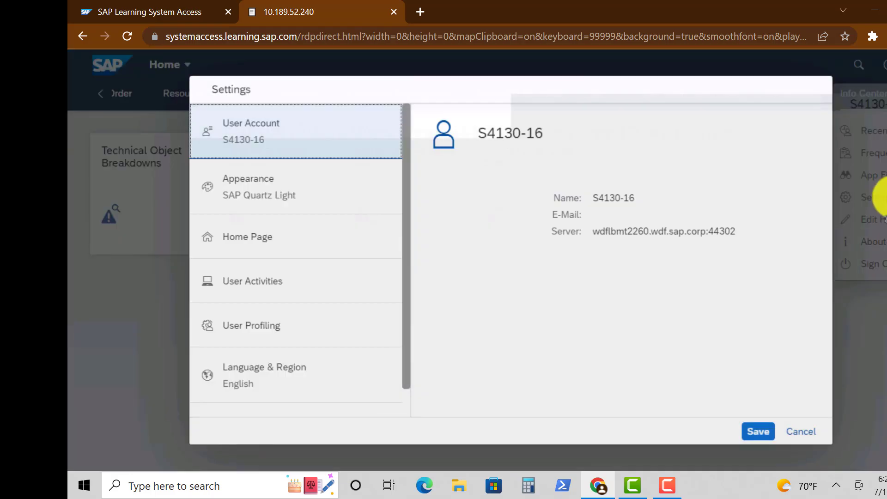
click(277, 204)
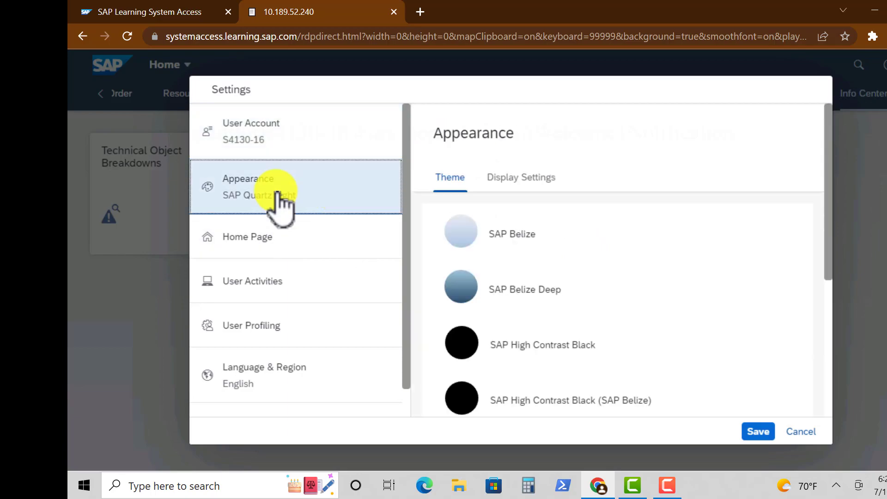
scroll(519, 251, down, 1)
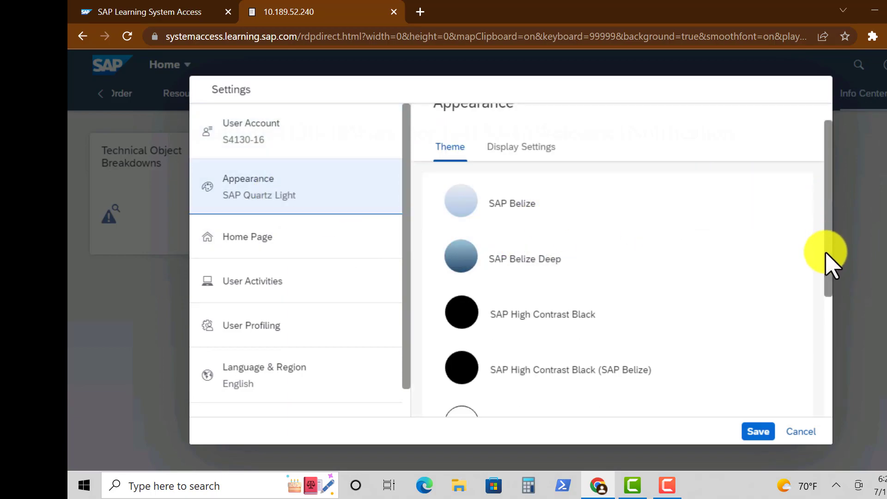
scroll(826, 287, down, 3)
scroll(826, 292, down, 1)
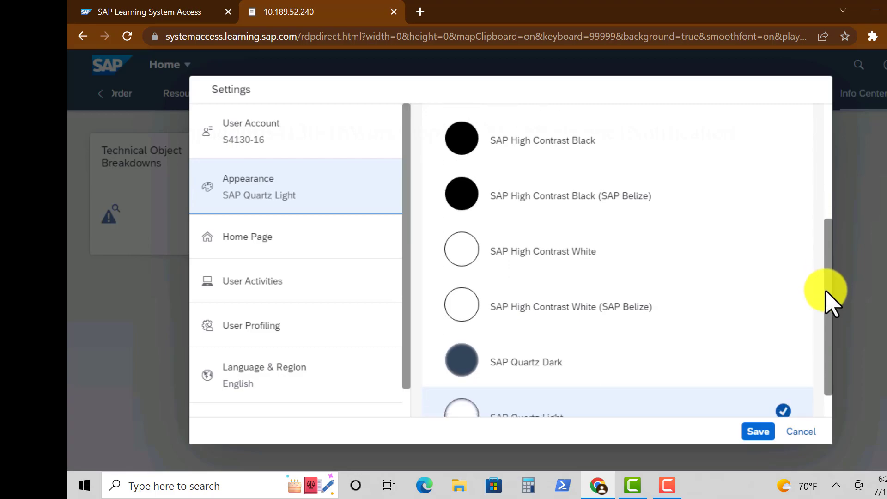
scroll(826, 291, down, 1)
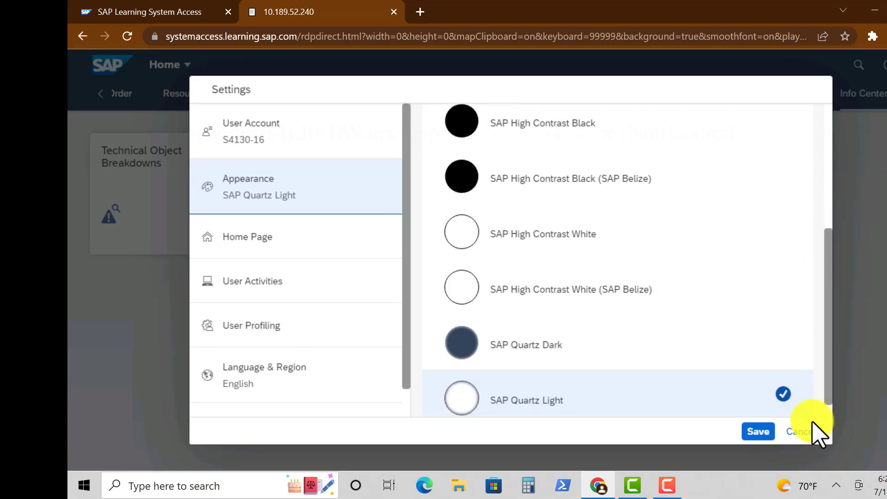
click(806, 431)
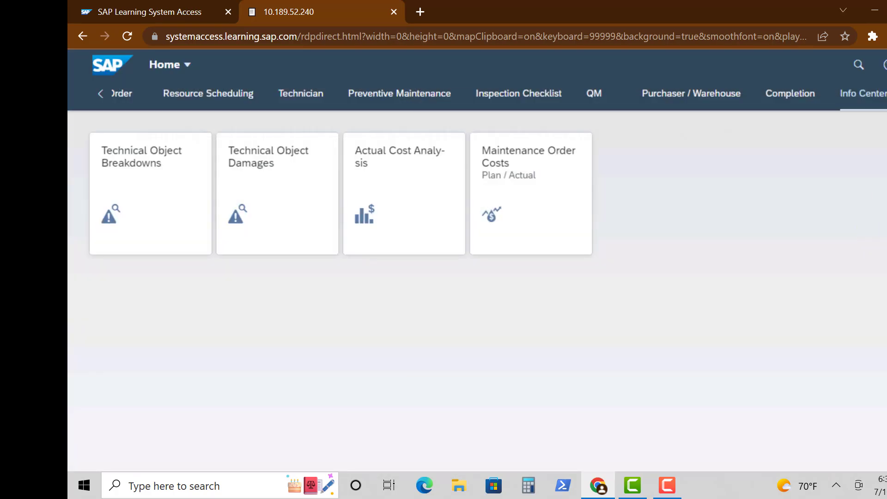
Step: Sign out from the user actions menu and confirm with OK
click(884, 65)
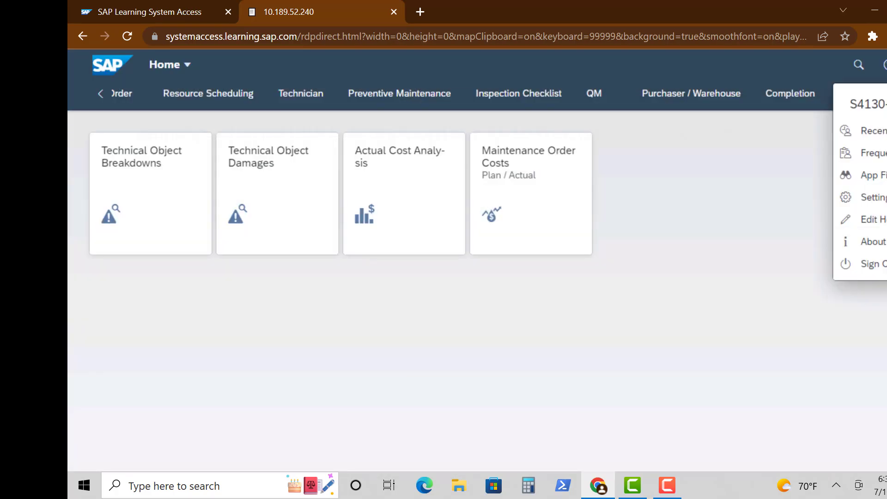
click(871, 264)
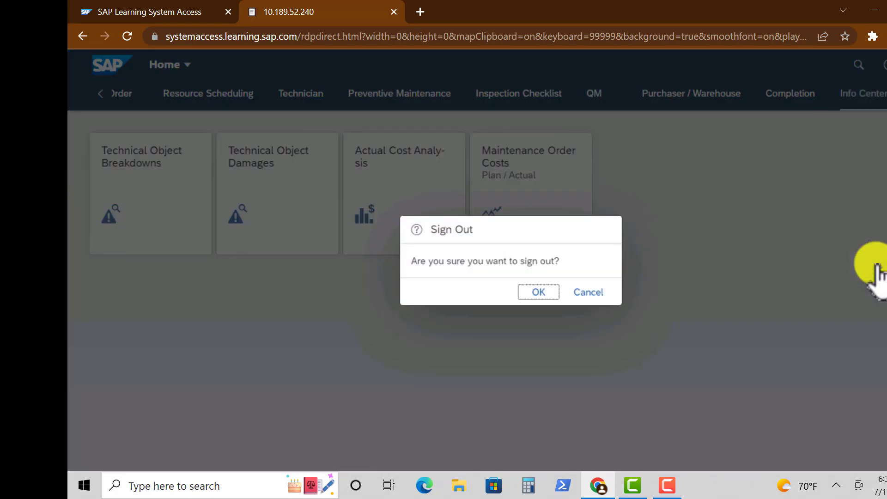
click(539, 292)
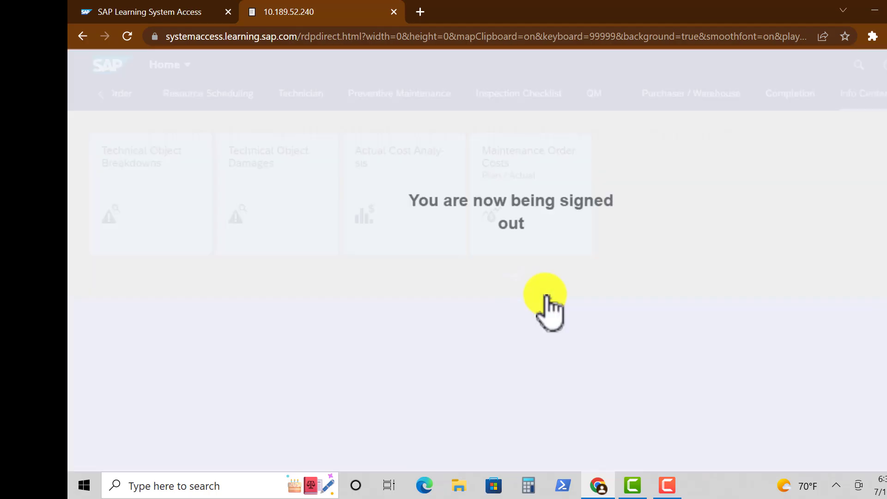